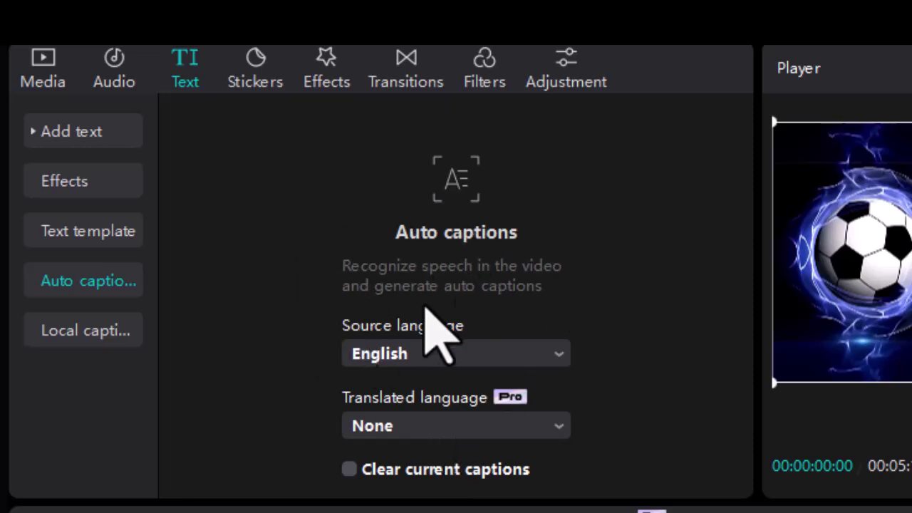
Step: Keep English as the auto captions source language and leave the translated language at None
click(557, 358)
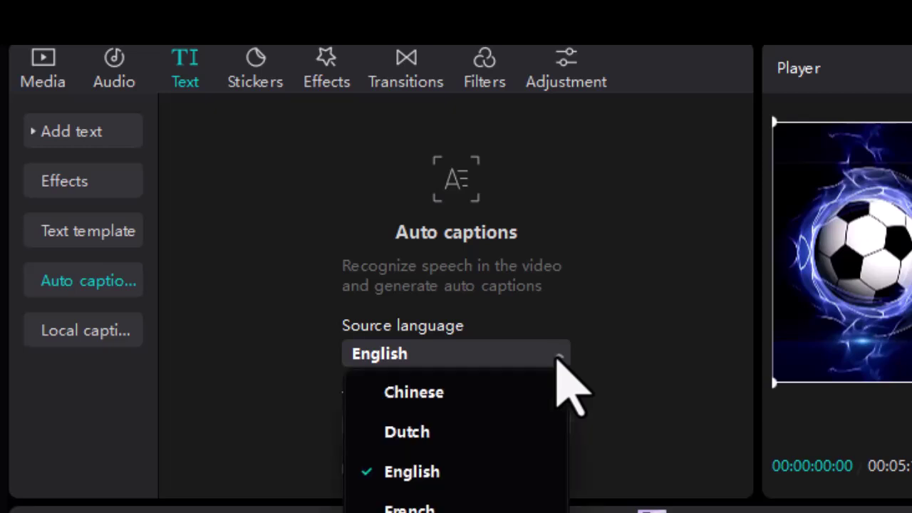
click(421, 470)
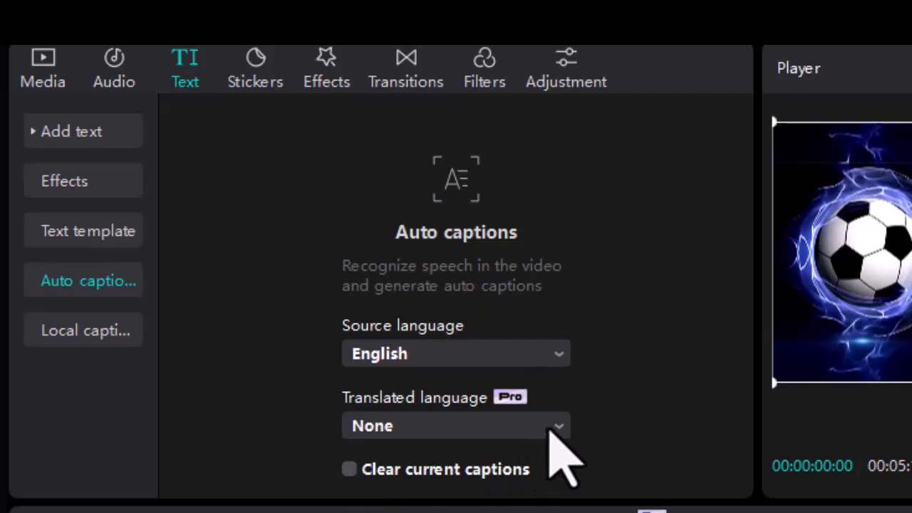
click(556, 428)
click(623, 345)
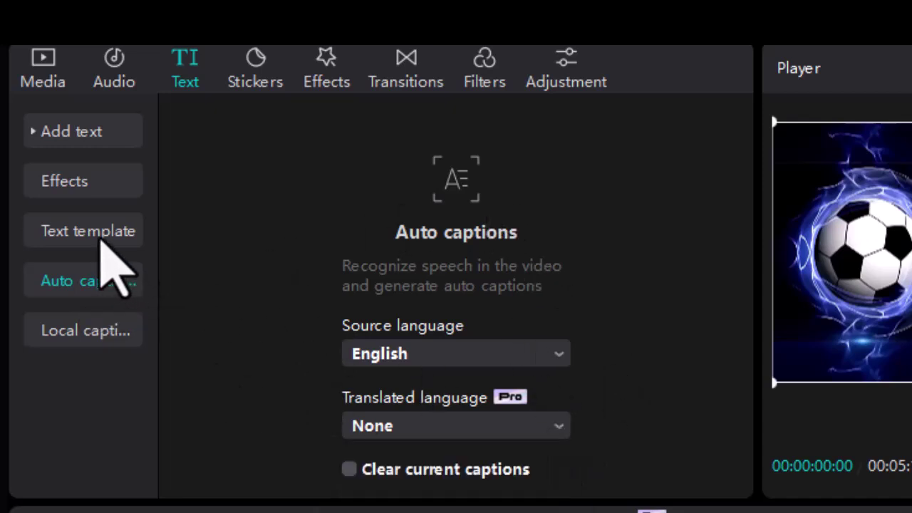
Step: Switch to Local captions and back to Auto captions, then bring up the home screen settings menu
click(85, 340)
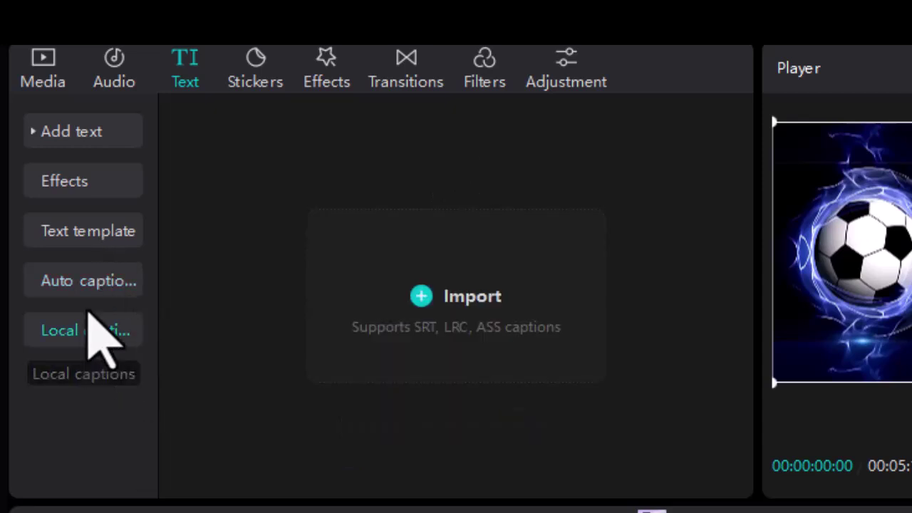
click(101, 281)
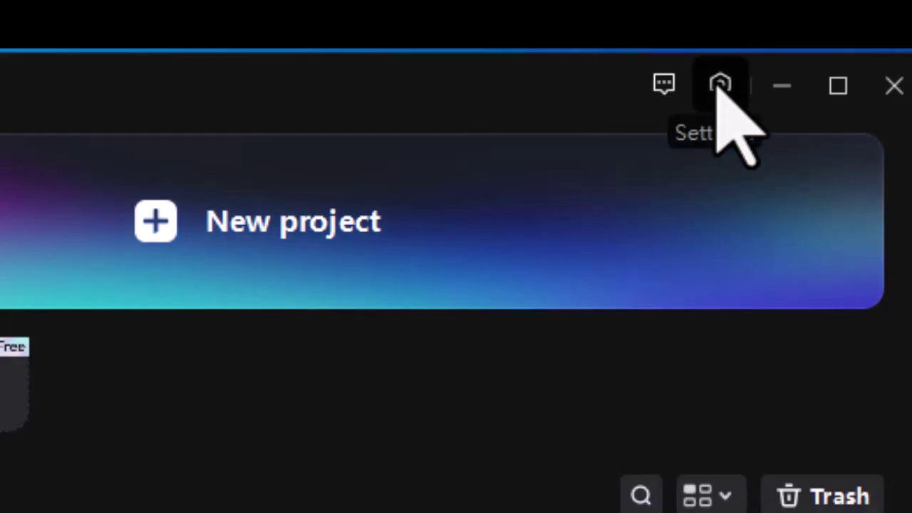
click(719, 84)
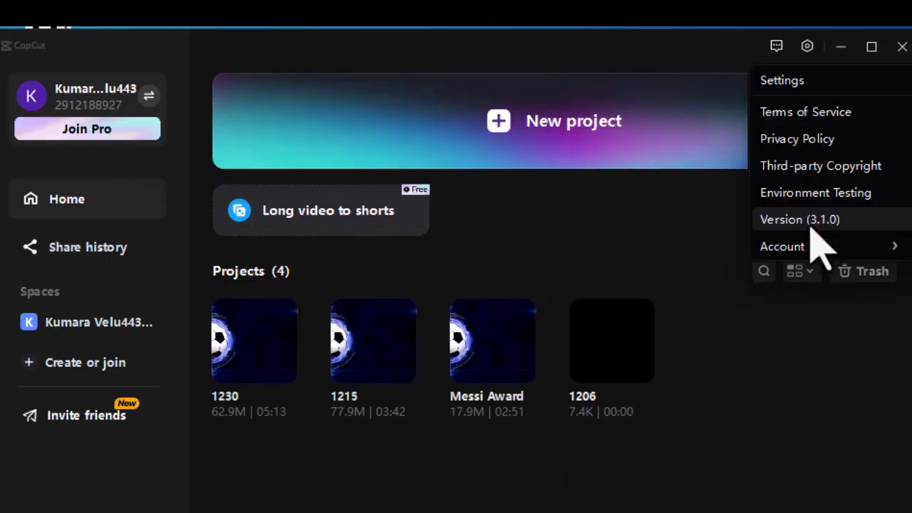
Step: Upgrade CapCut from version 3.1.0 to the 3.2.0 beta, then restart it
click(810, 227)
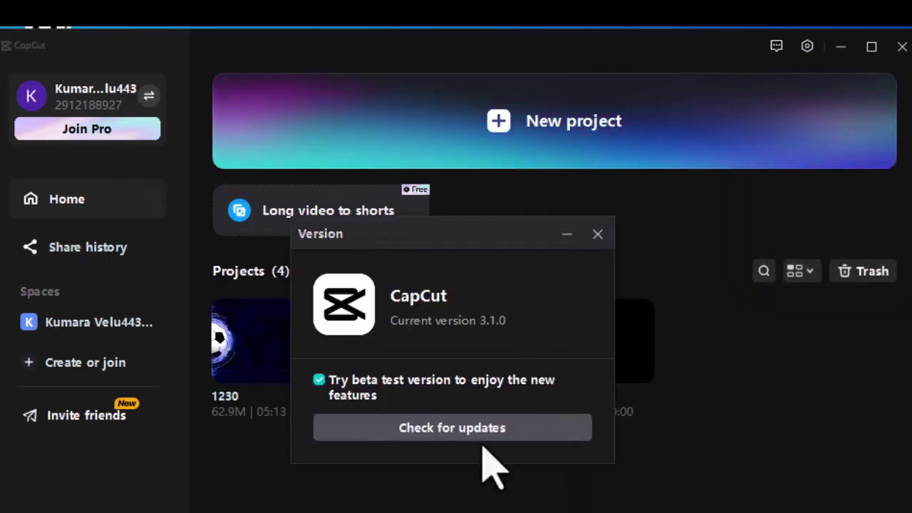
click(438, 435)
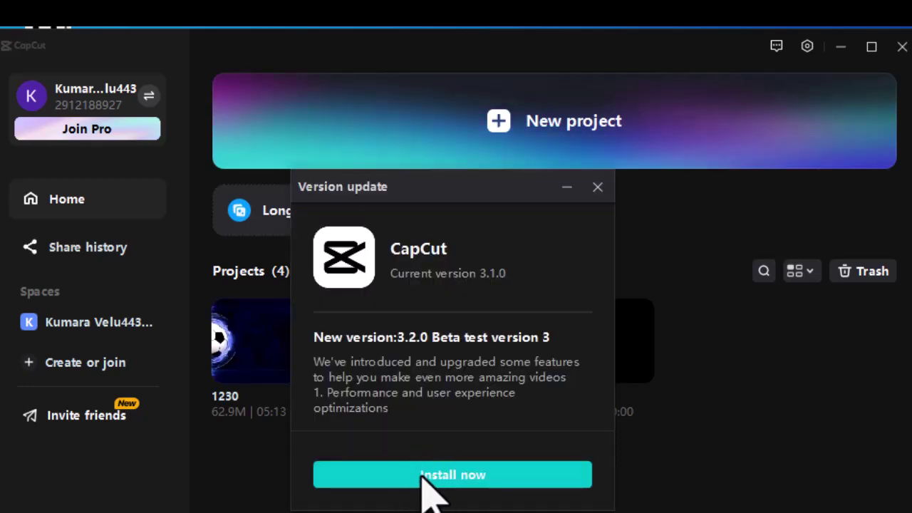
click(431, 475)
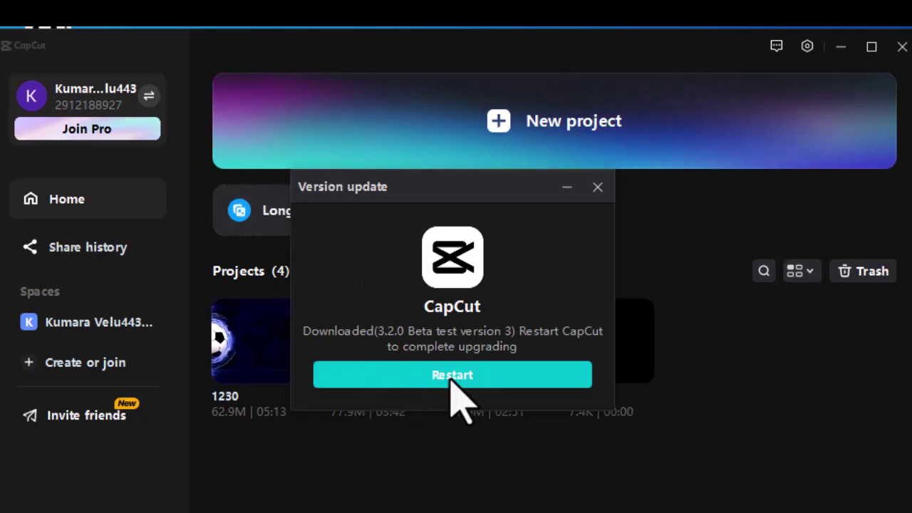
click(453, 376)
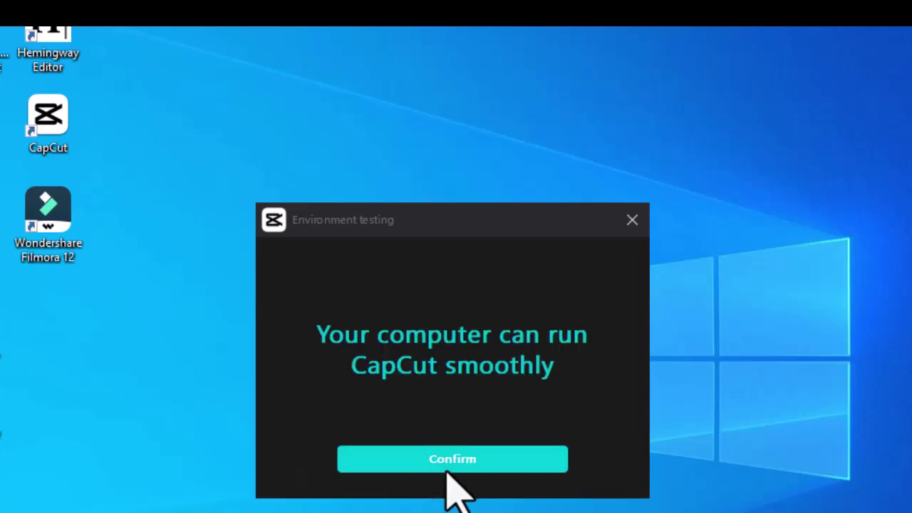
Step: Confirm the environment test and open Text > Auto captions in the project
click(402, 457)
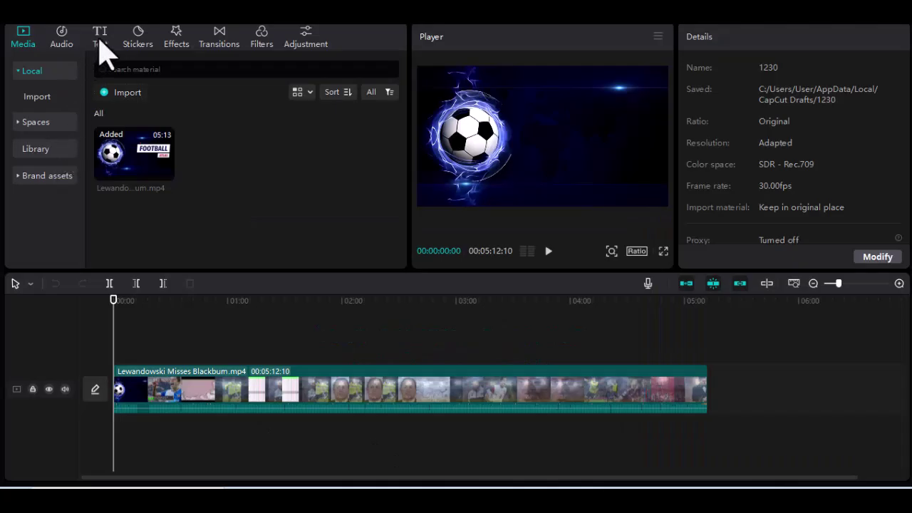
click(100, 43)
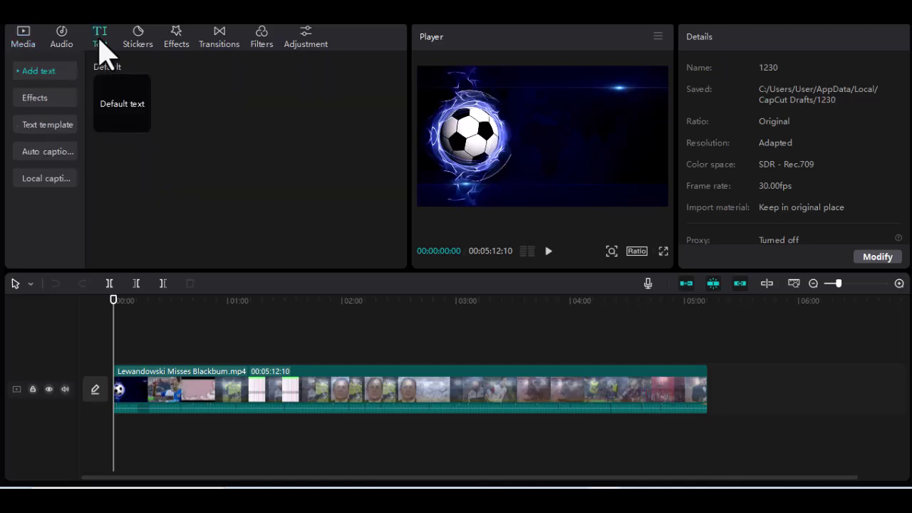
click(63, 158)
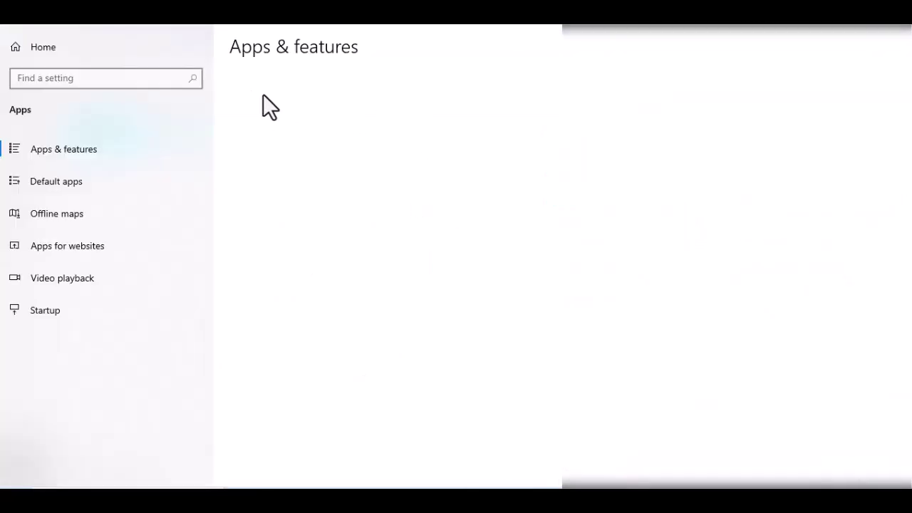
Step: Scroll the Apps & features list down to CapCut and select its entry
scroll(384, 345, down, 5)
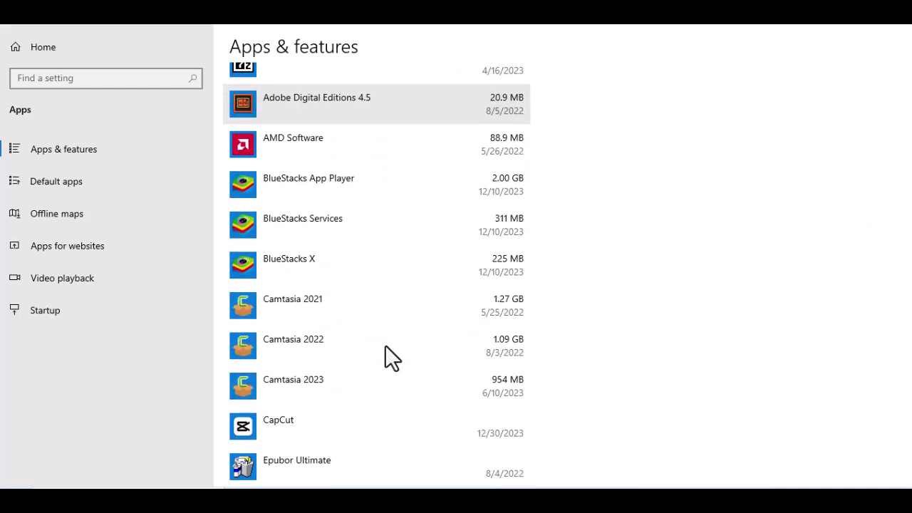
click(286, 420)
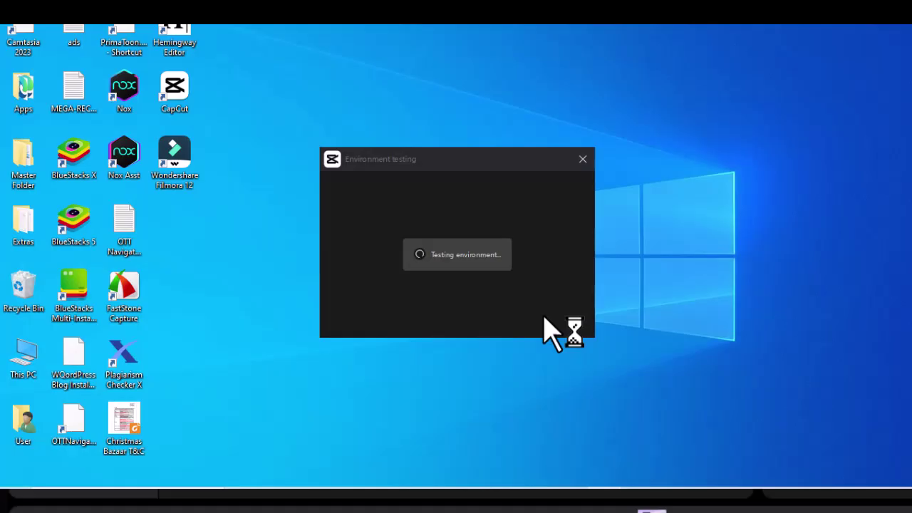
Step: Continue past the installer's environment check and dismiss the Privacy Notice with Got it
click(538, 326)
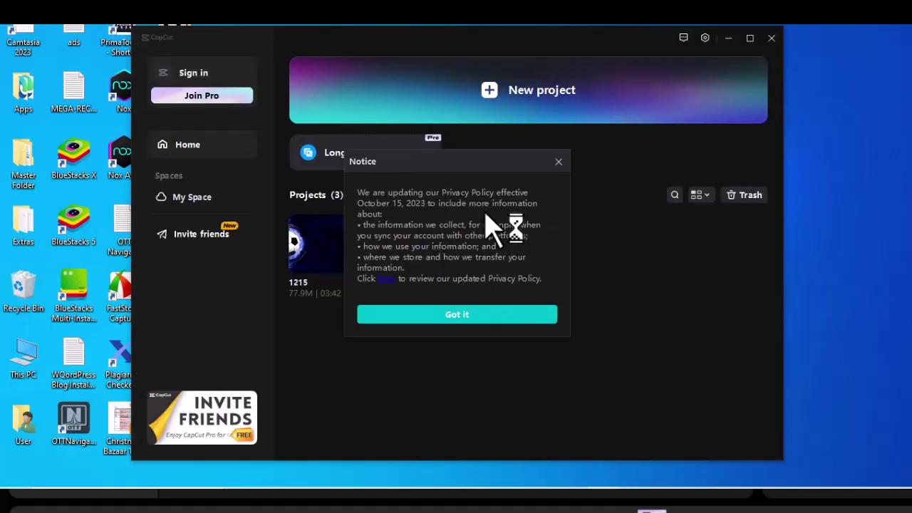
click(194, 72)
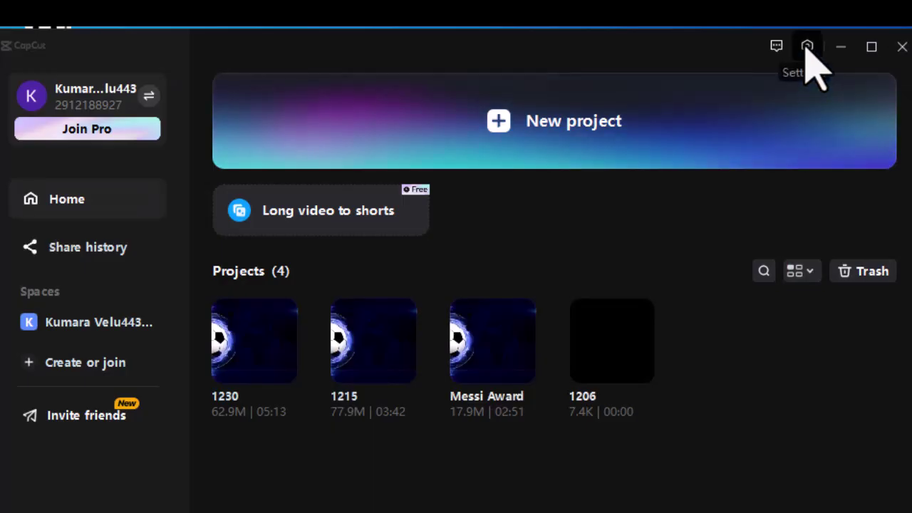
Step: From the settings menu's Version entry, install the 3.2.0 beta update and restart CapCut
click(807, 46)
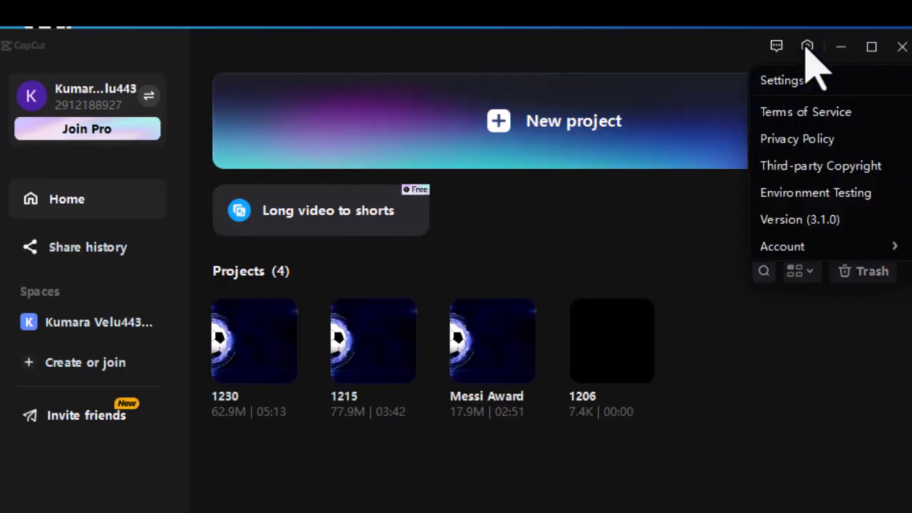
click(814, 221)
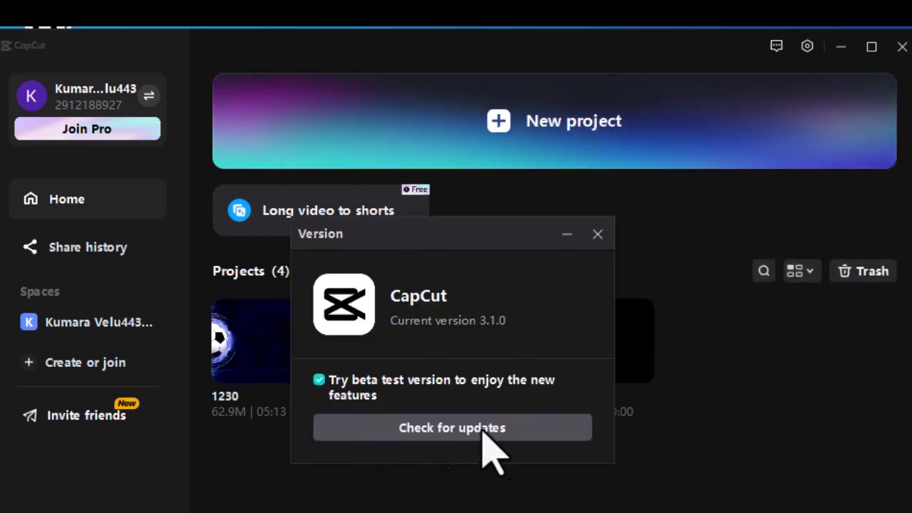
click(438, 433)
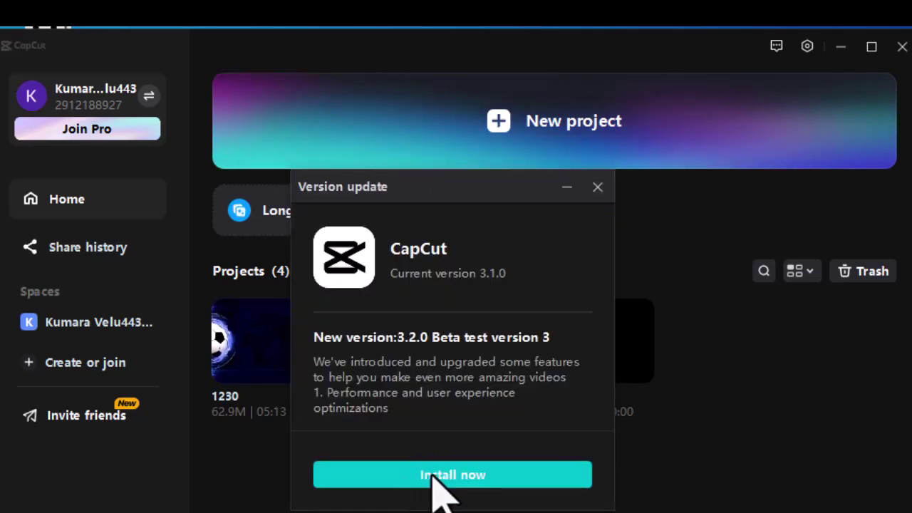
click(434, 476)
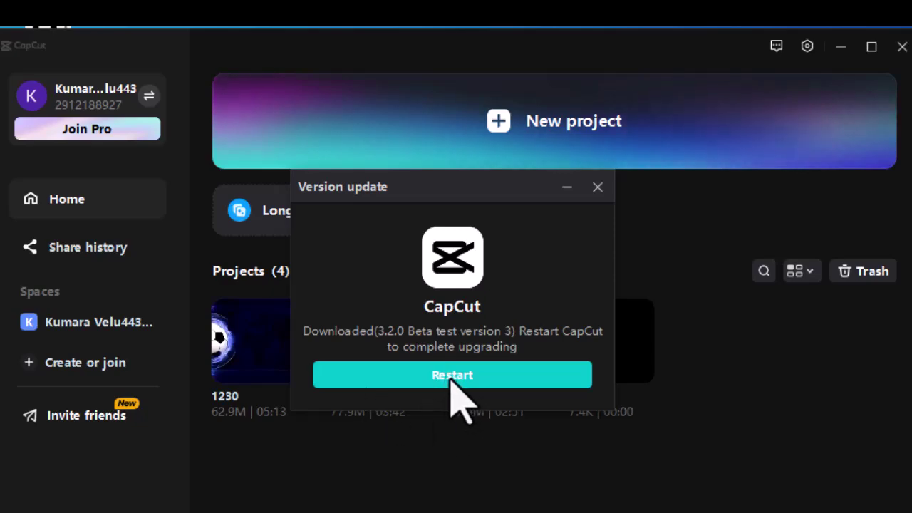
click(451, 377)
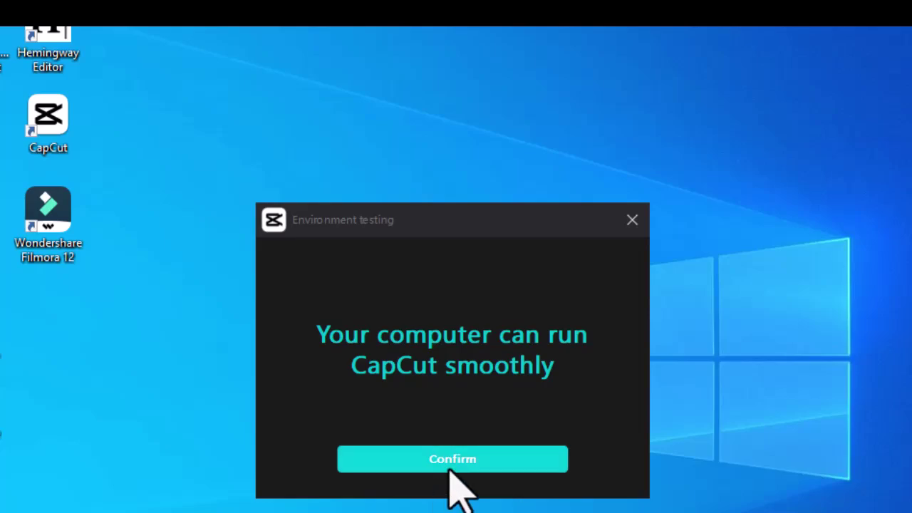
Step: Confirm the environment test, then create English auto captions from Text > Auto captions
click(450, 463)
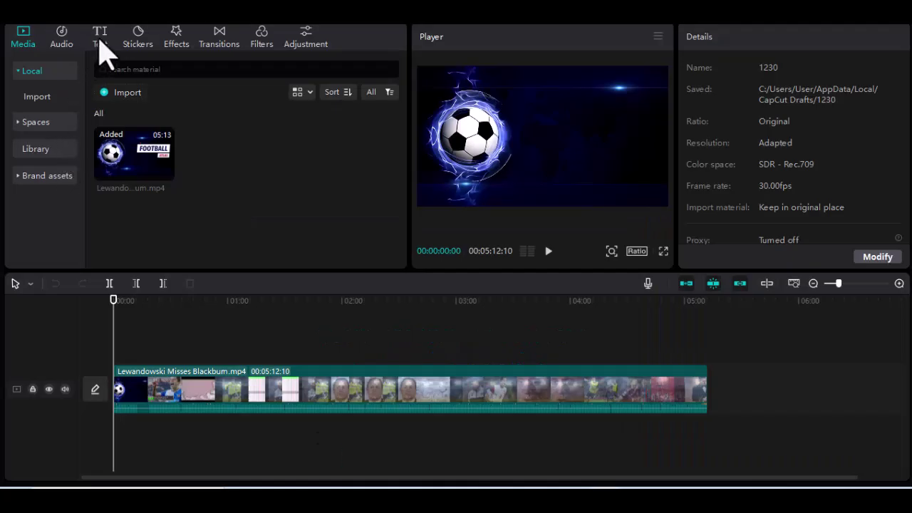
click(100, 51)
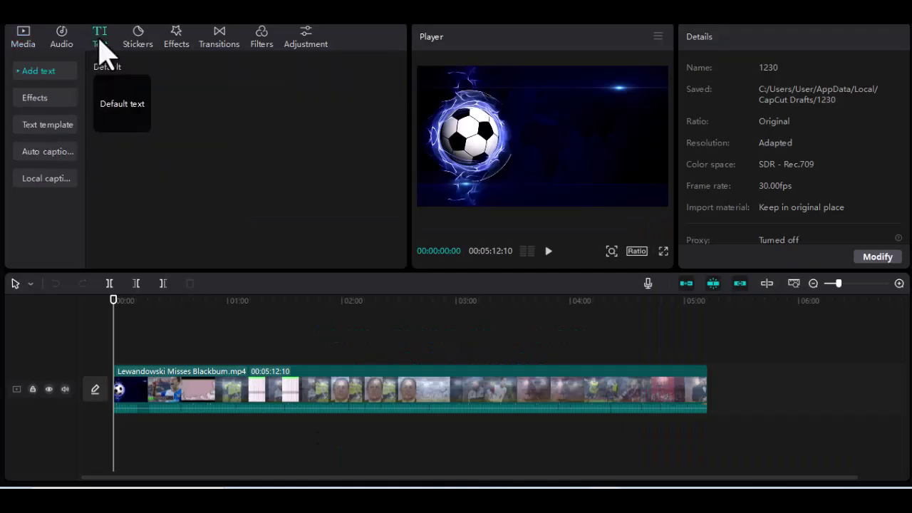
click(60, 153)
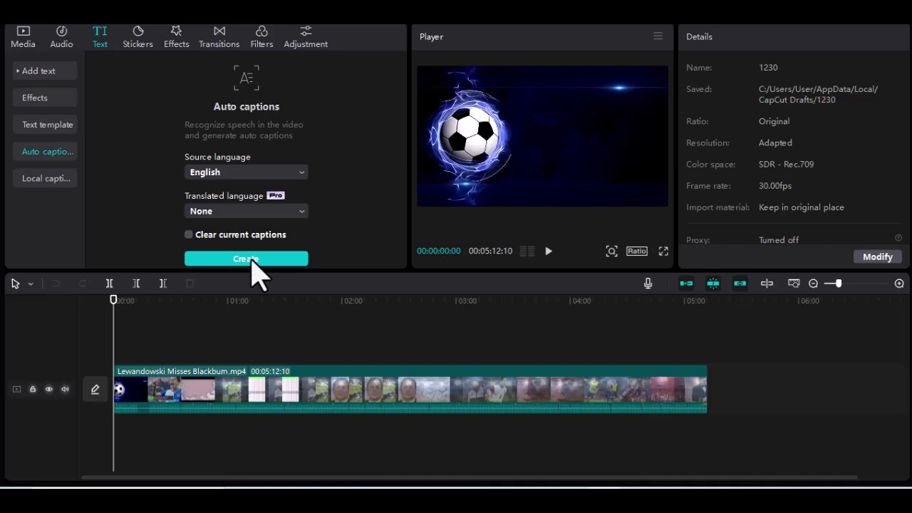
click(247, 260)
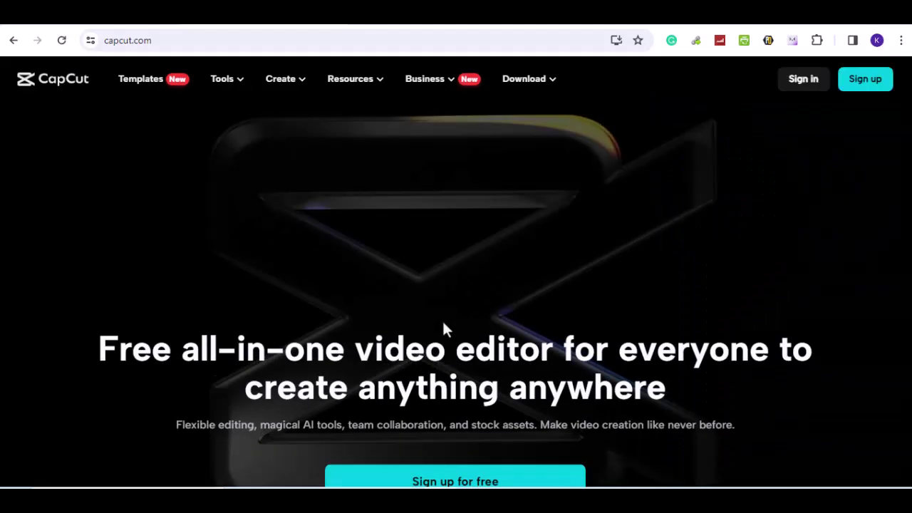
Step: Sign in to capcut.com with the existing account and open the Untitled football draft
scroll(444, 325, down, 2)
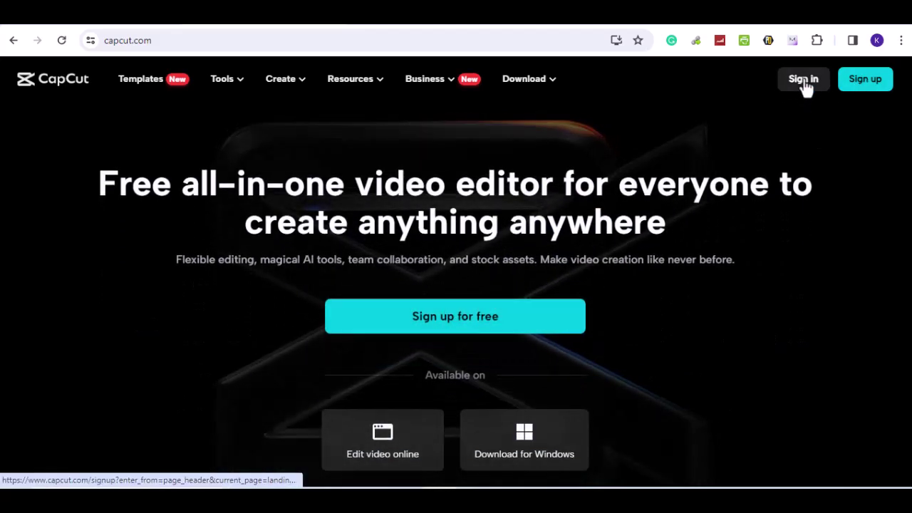
click(805, 85)
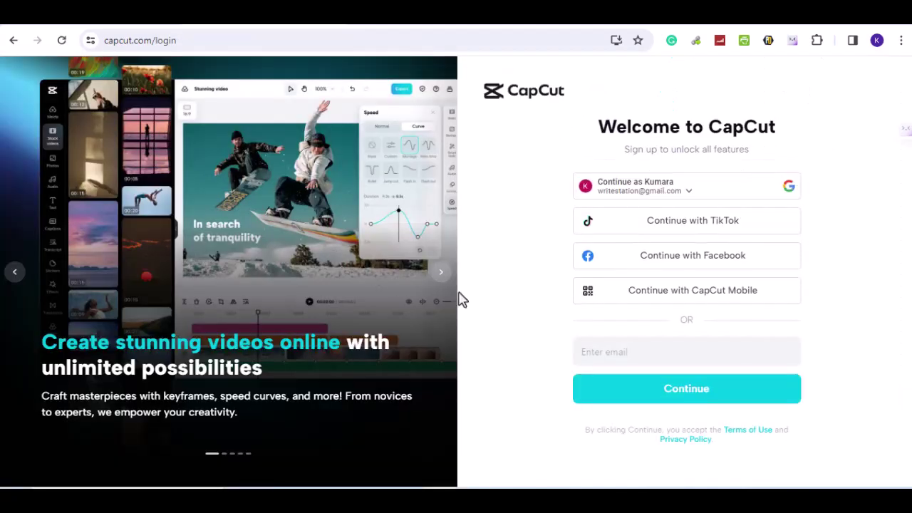
click(651, 198)
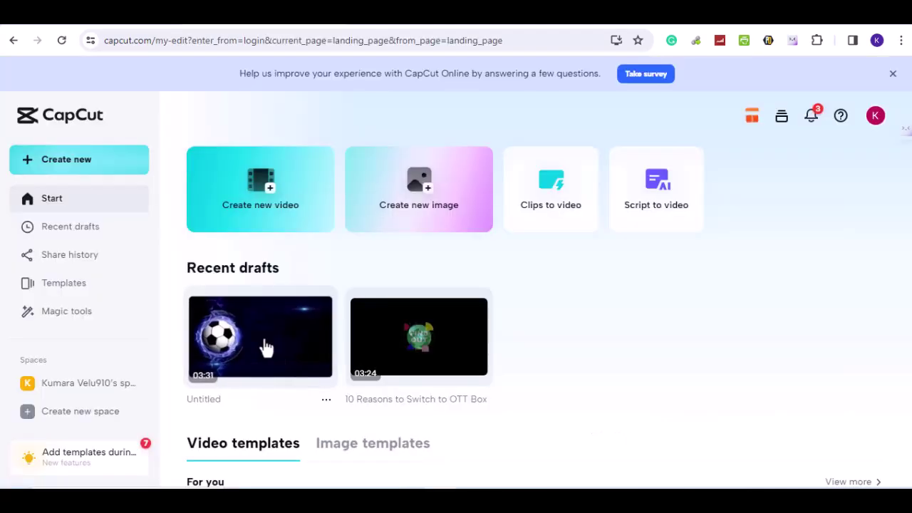
click(266, 347)
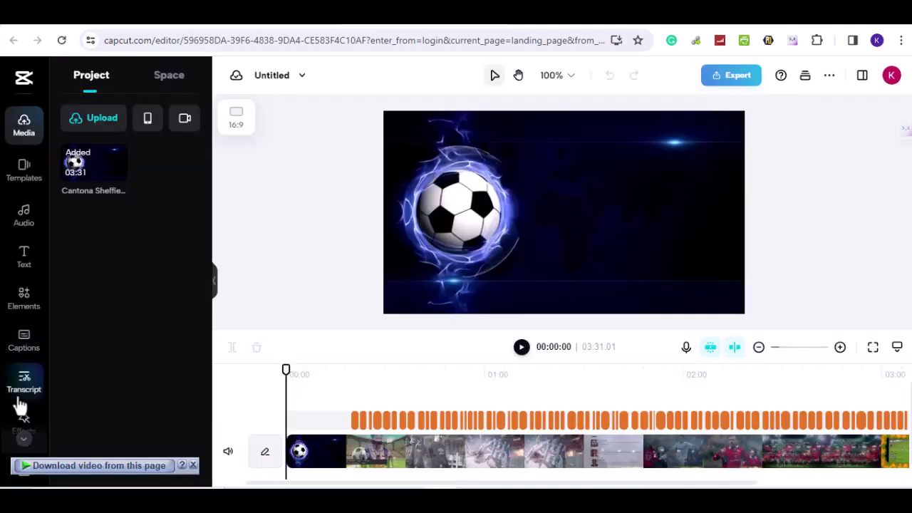
Step: Generate English (US) auto captions from the Captions sidebar for the football video
click(27, 350)
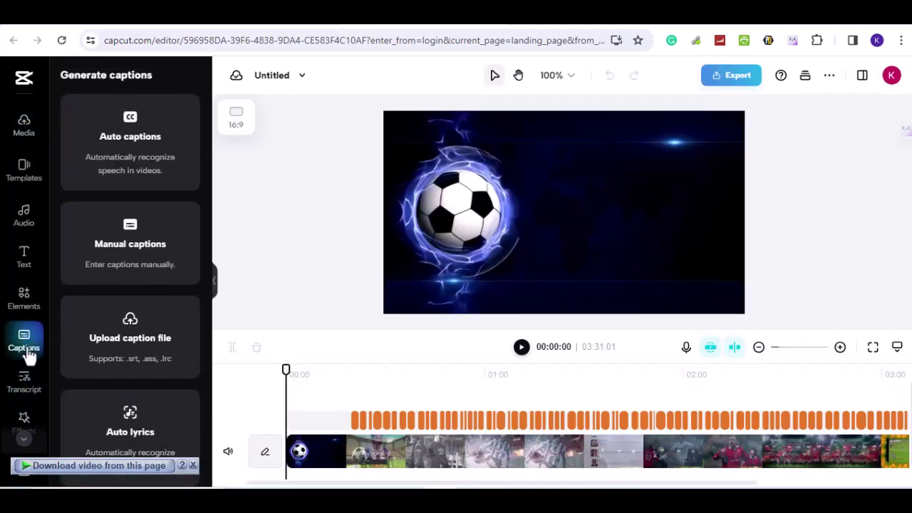
click(136, 162)
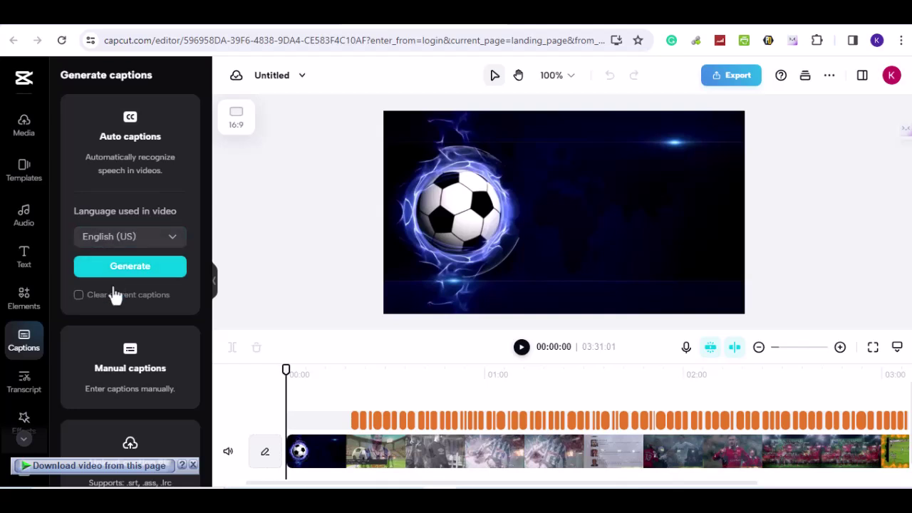
click(547, 303)
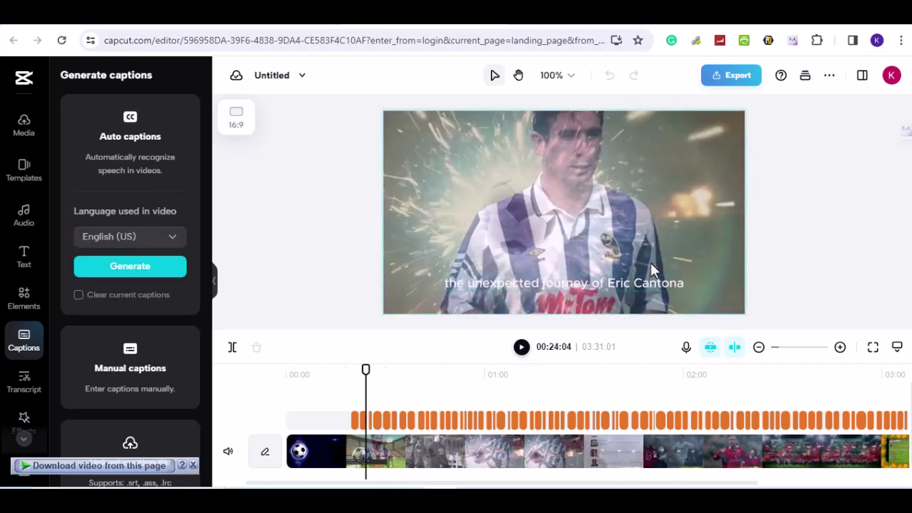